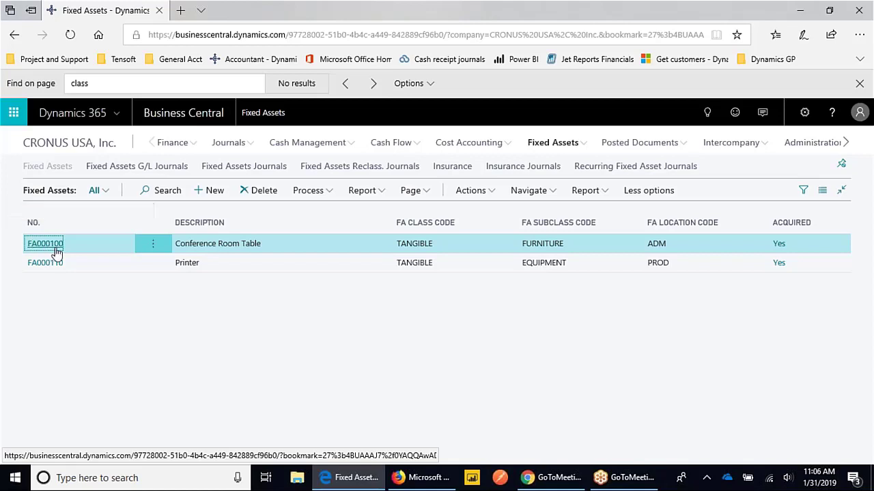
Step: Open the fixed asset card of FA000100, Conference Room Table, and look over its general details
left_click(56, 247)
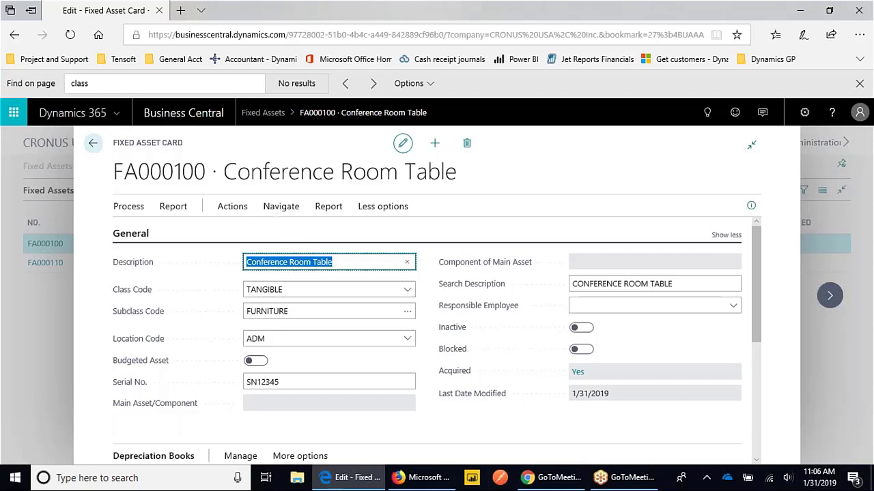
scroll(342, 260, "down", 1)
scroll(397, 276, "up", 1)
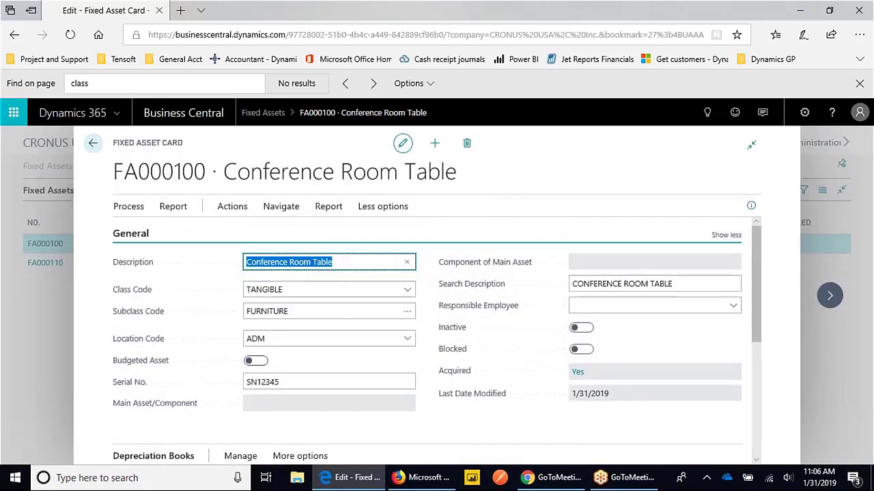
scroll(554, 291, "down", 1)
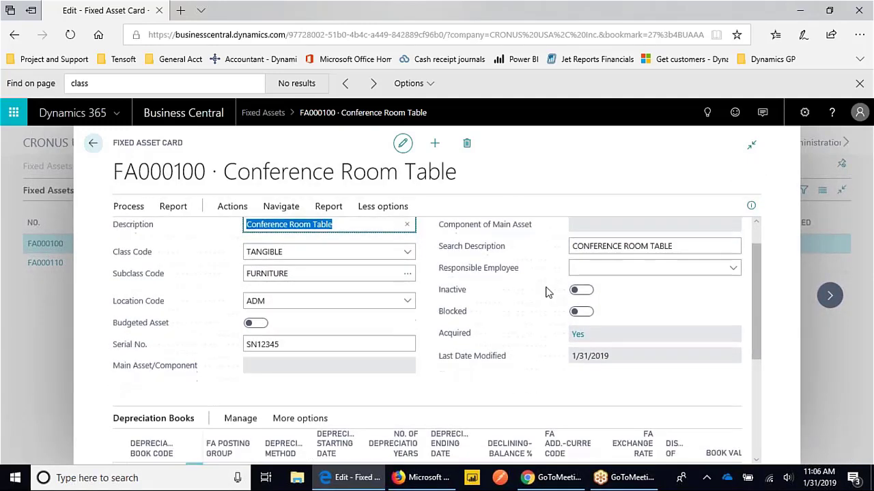
Step: Look up the class codes available for the Conference Room Table and close the list without choosing another
left_click(409, 253)
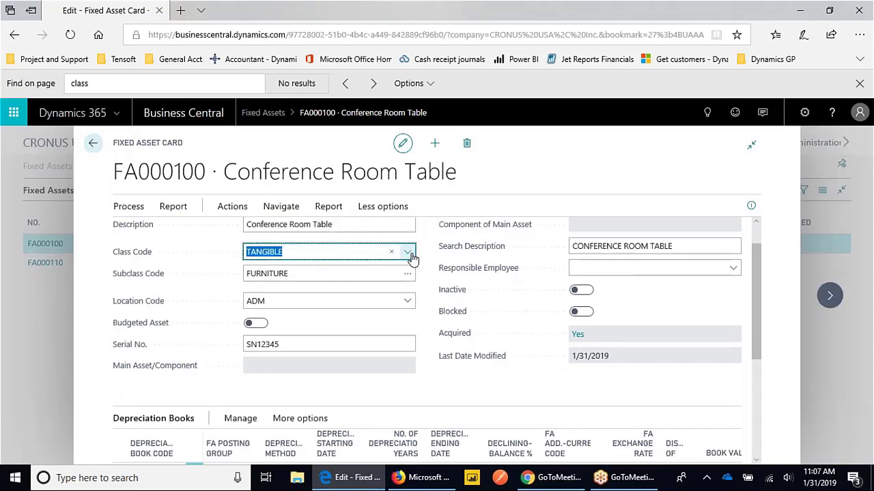
left_click(409, 255)
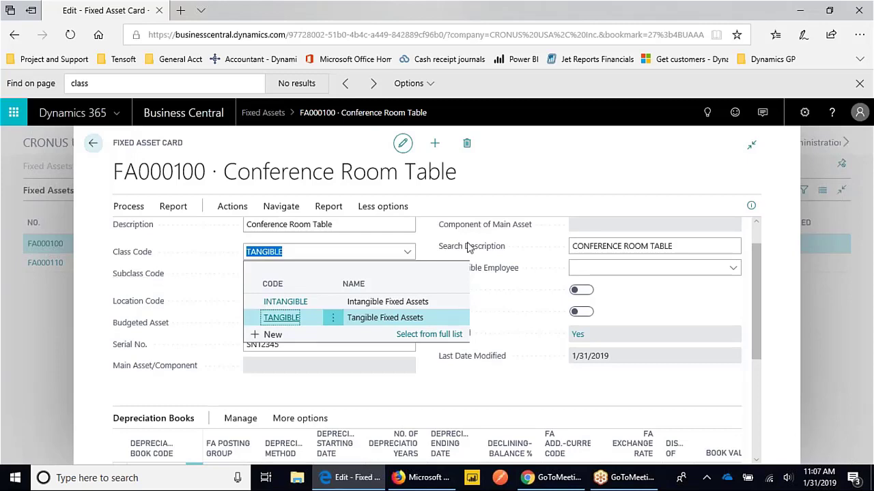
left_click(438, 258)
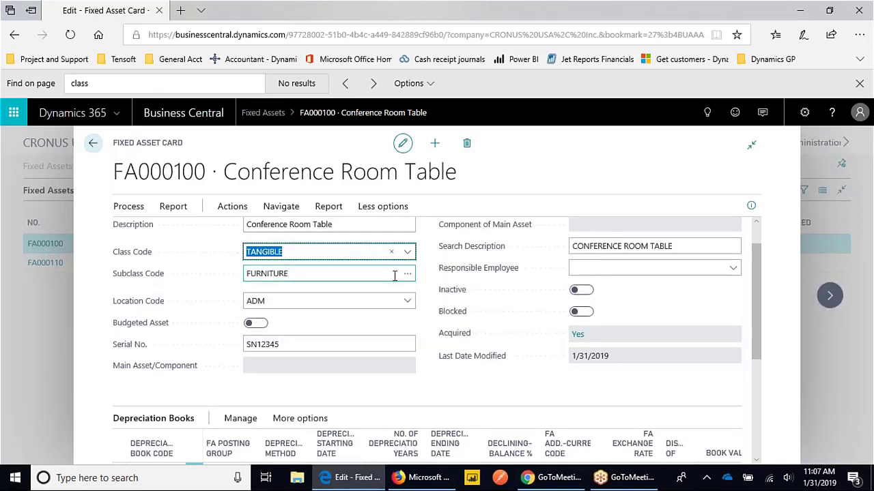
Step: Look up the subclass codes and their default posting groups, cancel the lookup, and review the general fields
left_click(407, 275)
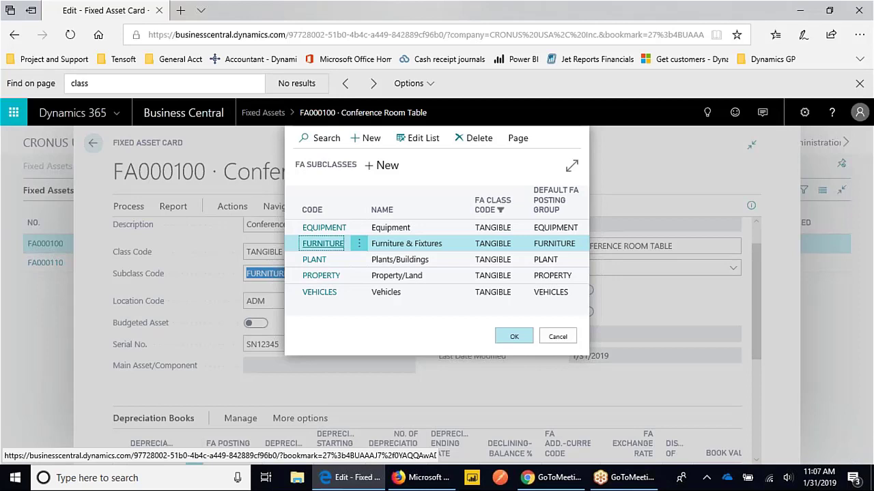
left_click(658, 184)
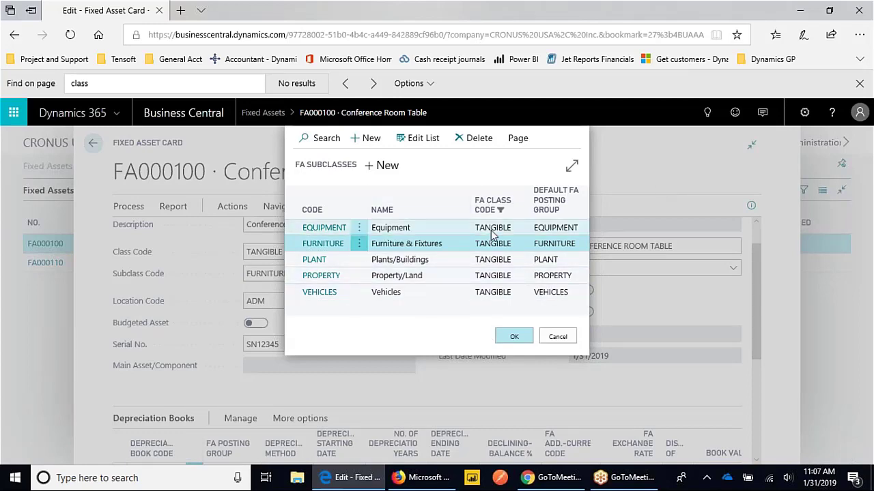
left_click(557, 336)
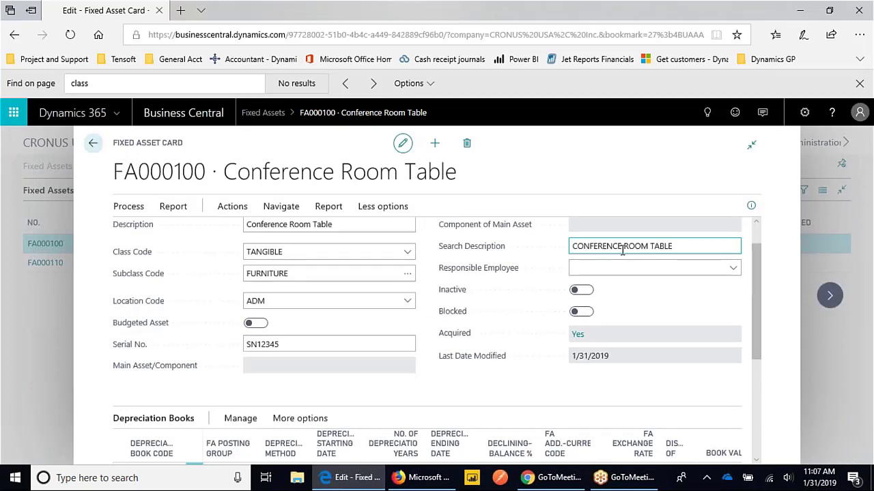
left_click(387, 272)
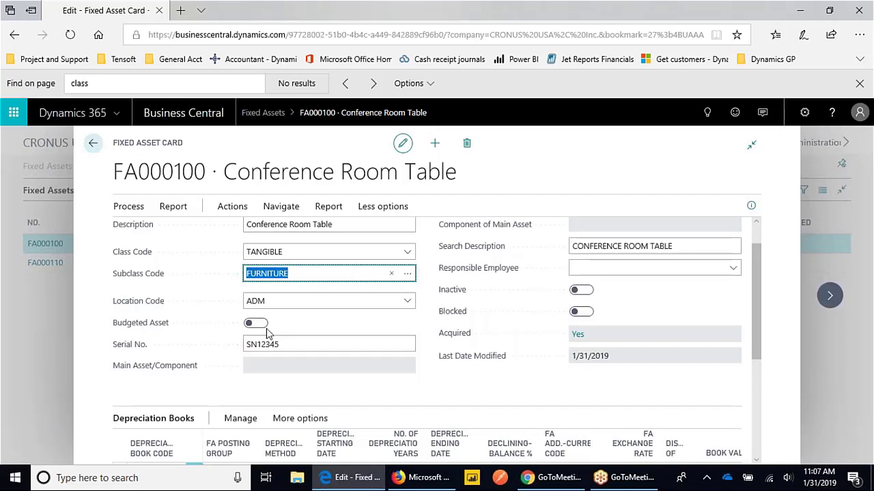
scroll(469, 250, "up", 1)
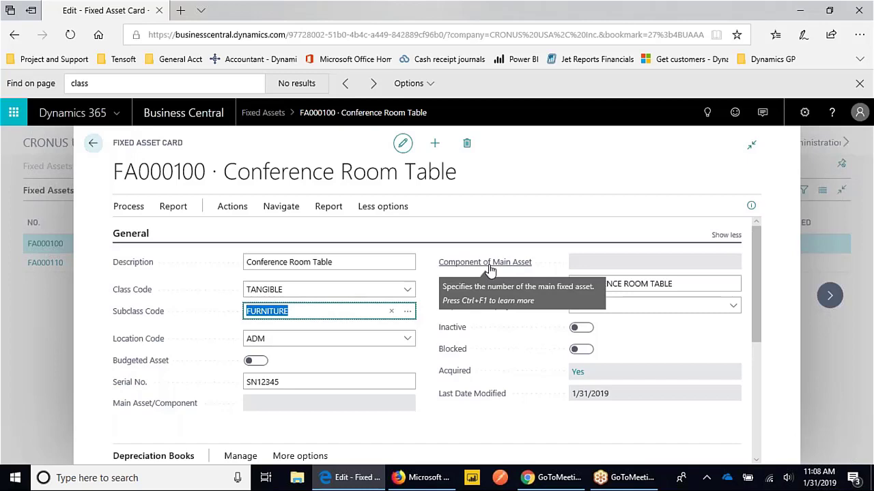
Step: From a new depreciation book line on the asset, create a depreciation book with code DEMO BOOK and description Demo Book
scroll(464, 341, "down", 3)
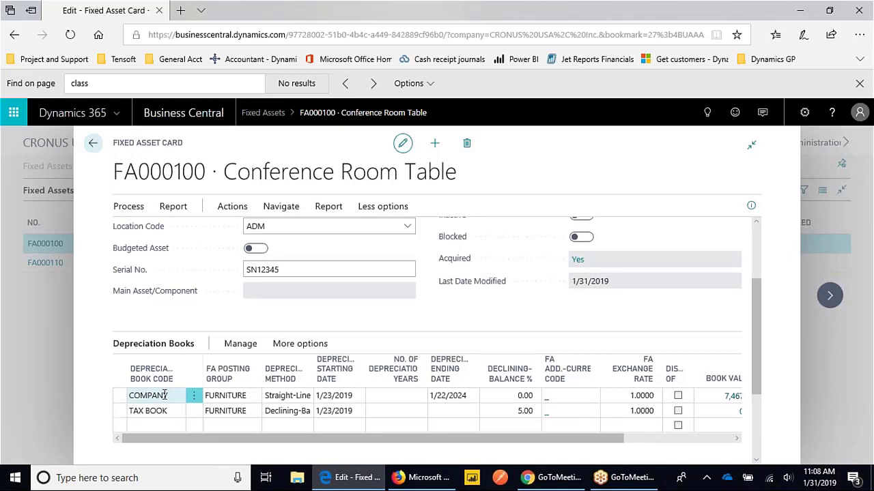
scroll(165, 395, "down", 1)
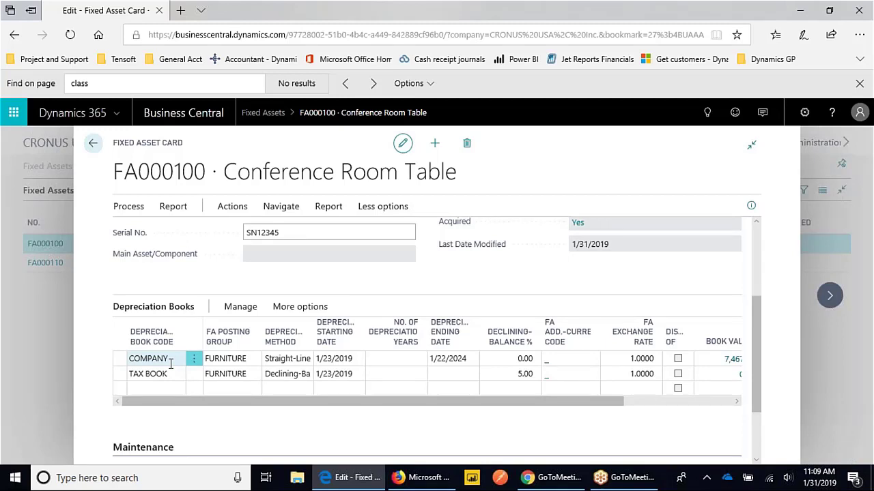
left_click(179, 388)
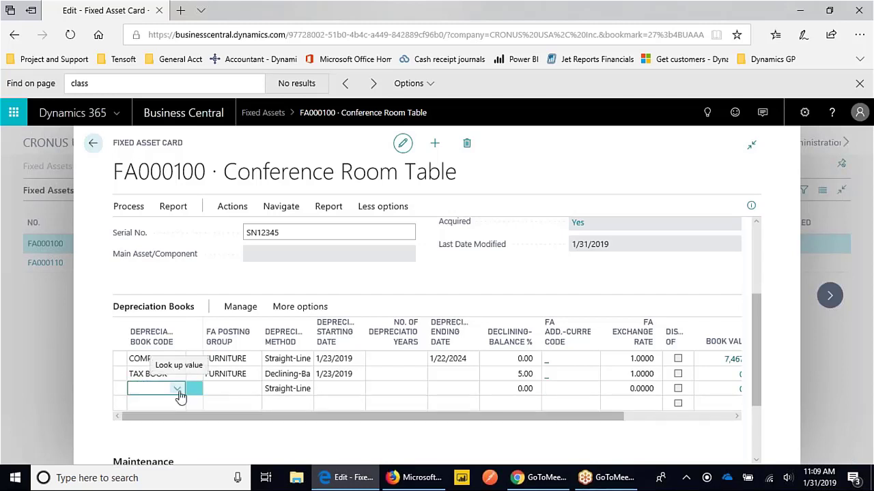
left_click(178, 388)
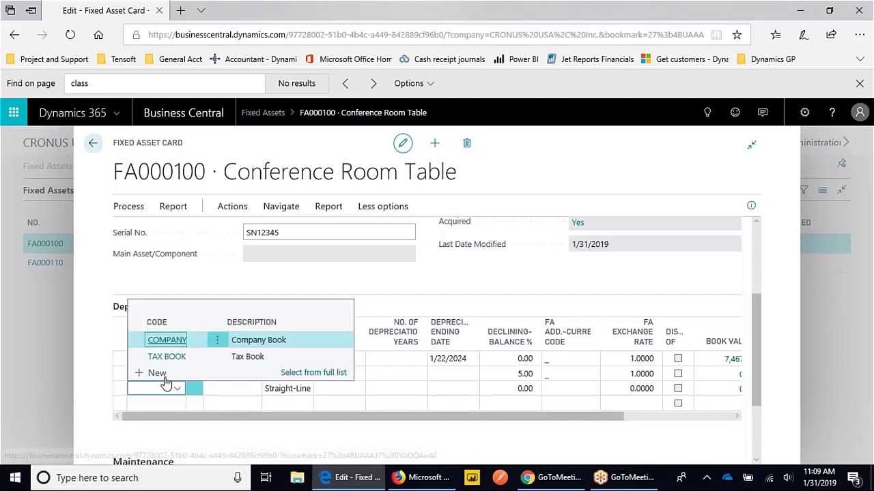
left_click(325, 336)
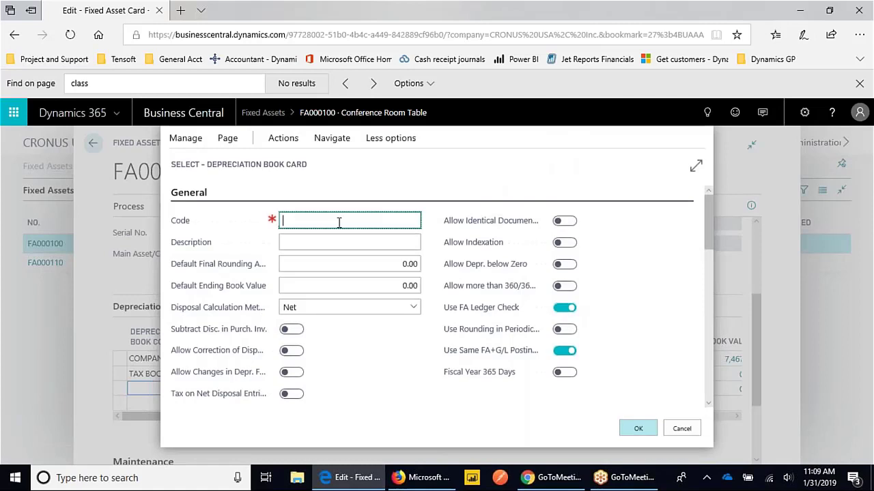
type("Demo Book")
key("Tab")
type("o")
key("BackSpace")
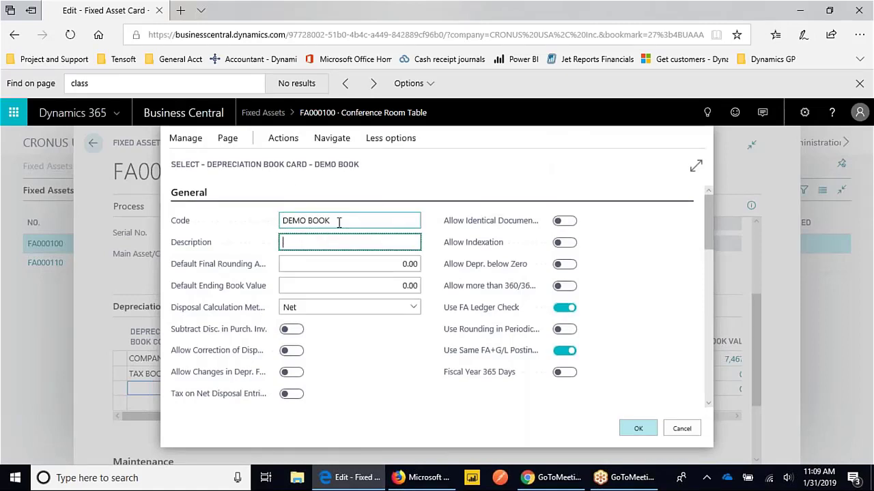
type("Demo Book")
key("Tab")
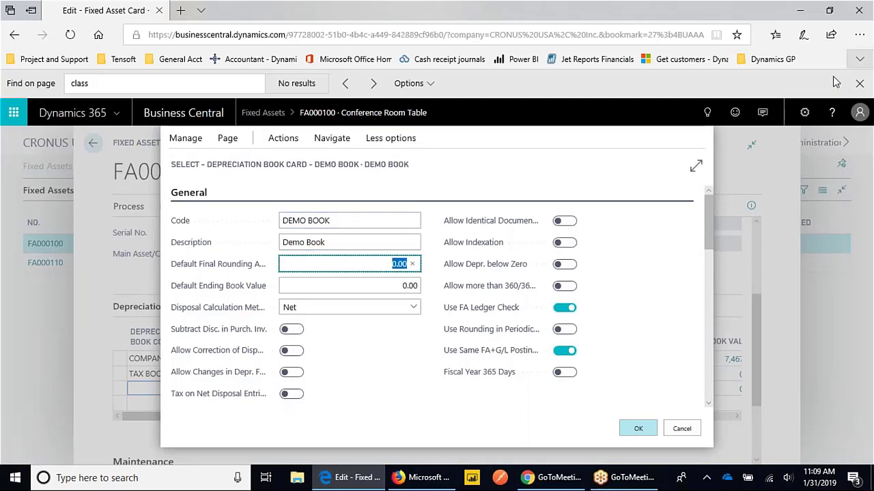
Step: Examine the Demo Book card's general, G/L integration, duplication and reporting options in the enlarged view, and close the card
left_click(697, 166)
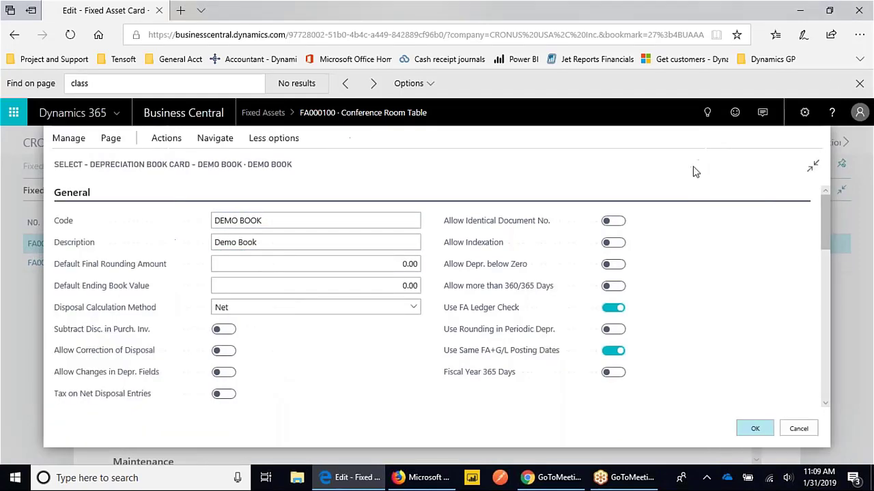
left_click(293, 249)
mouse_move(505, 275)
scroll(420, 287, "down", 3)
scroll(420, 288, "down", 3)
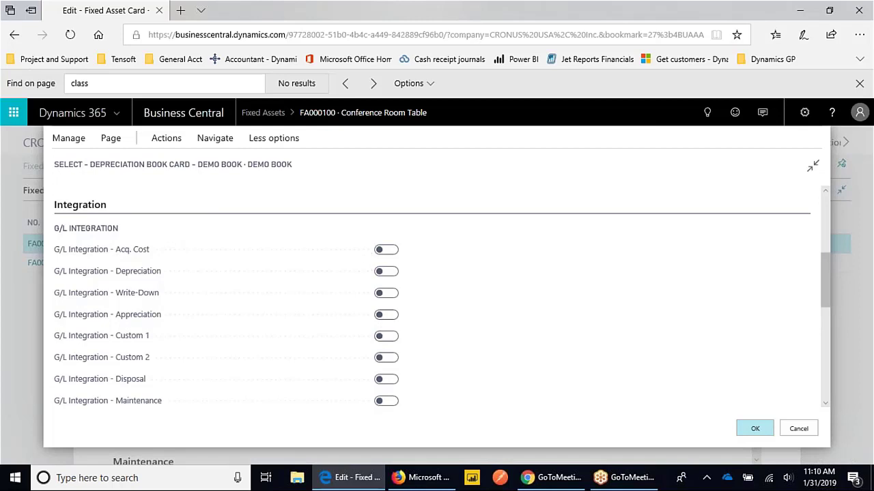
scroll(335, 289, "down", 1)
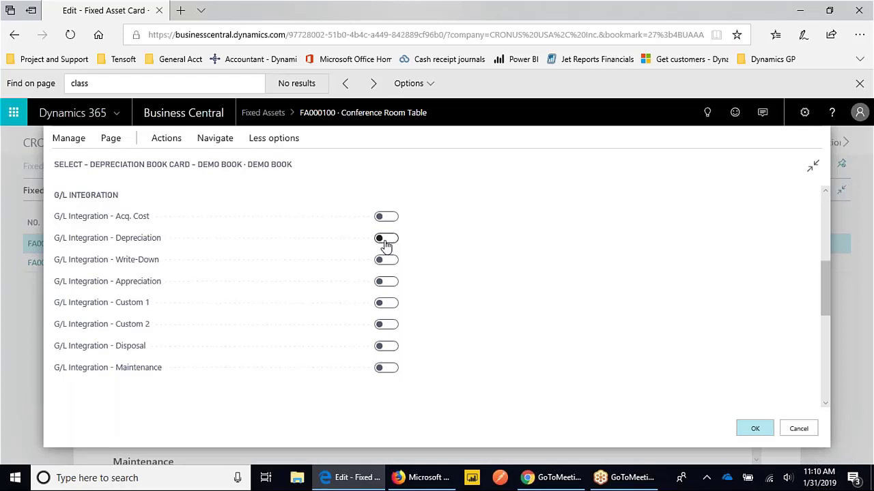
scroll(385, 246, "down", 1)
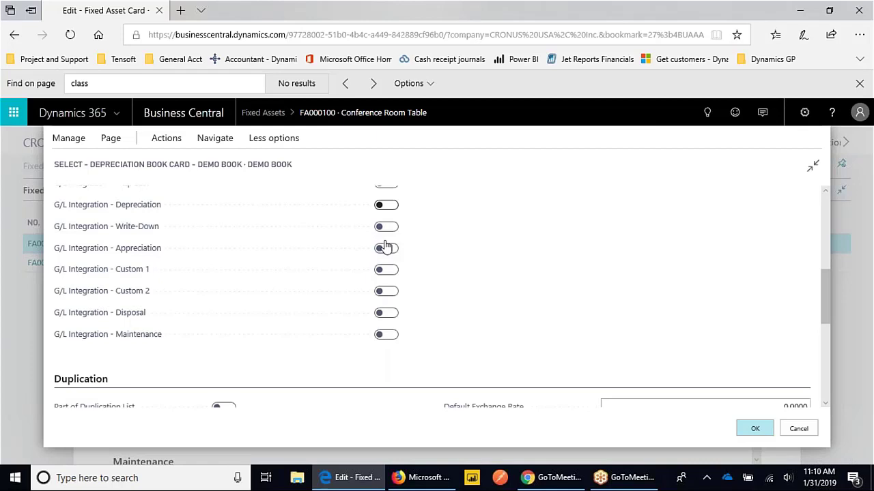
scroll(386, 246, "down", 3)
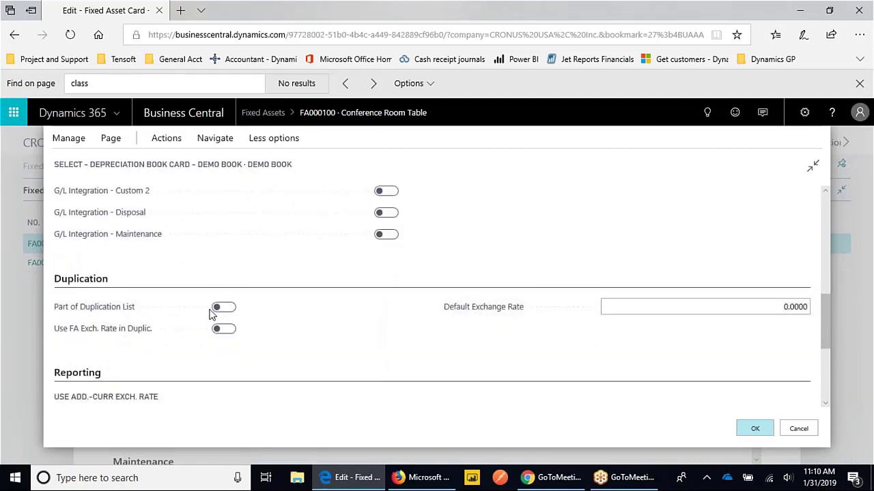
scroll(316, 331, "down", 3)
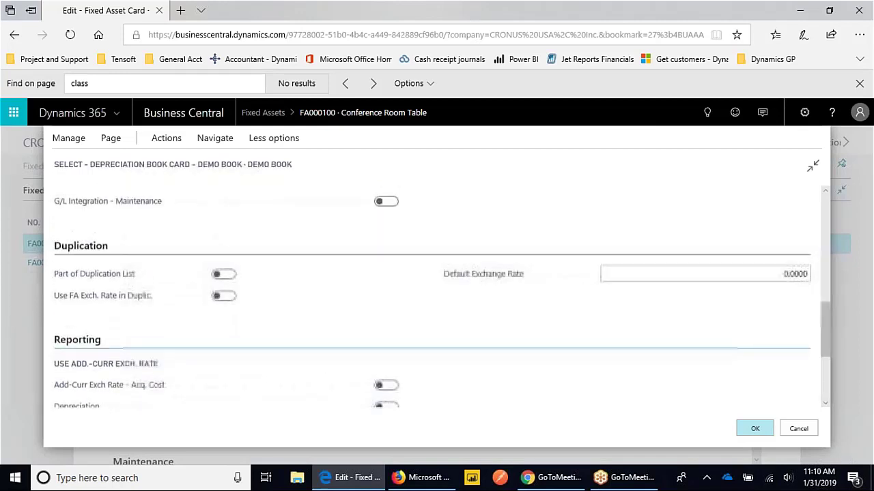
scroll(425, 325, "down", 1)
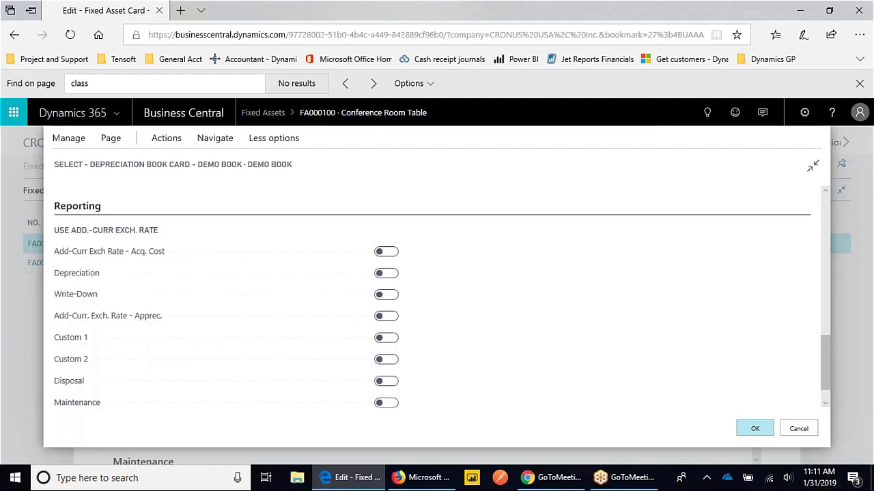
scroll(539, 330, "down", 1)
scroll(542, 331, "up", 5)
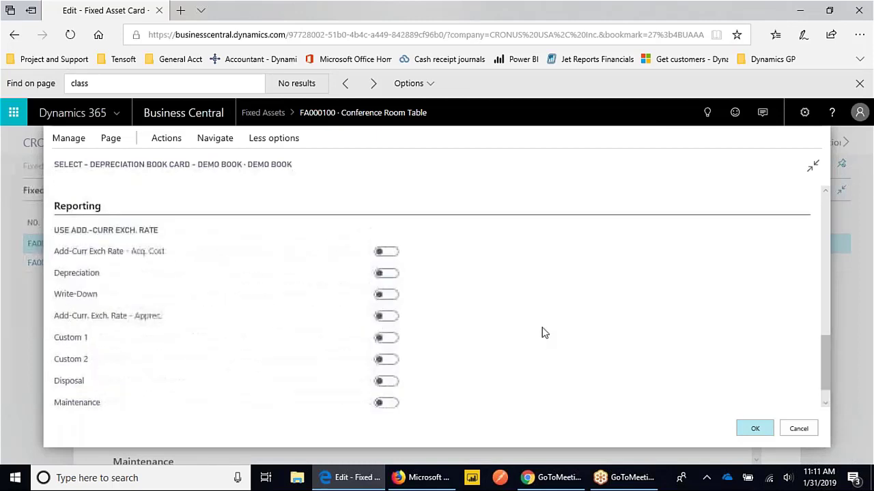
scroll(545, 333, "up", 5)
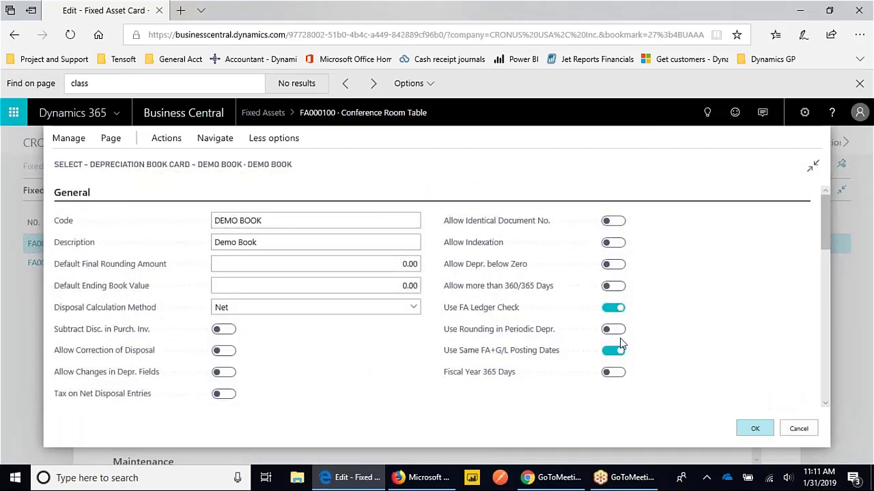
key("Escape")
Step: Check the asset's maintenance section and preview the Fixed Asset Details report for the COMPANY depreciation book
scroll(384, 348, "down", 3)
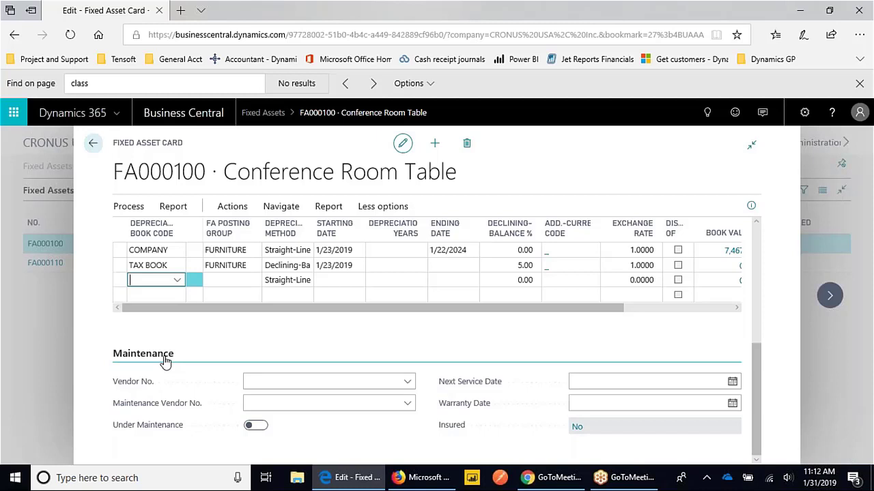
scroll(332, 216, "up", 5)
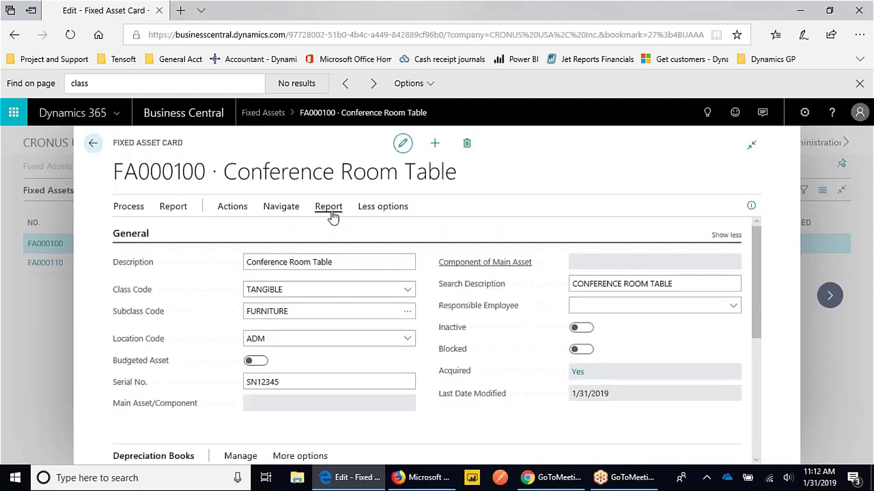
left_click(328, 207)
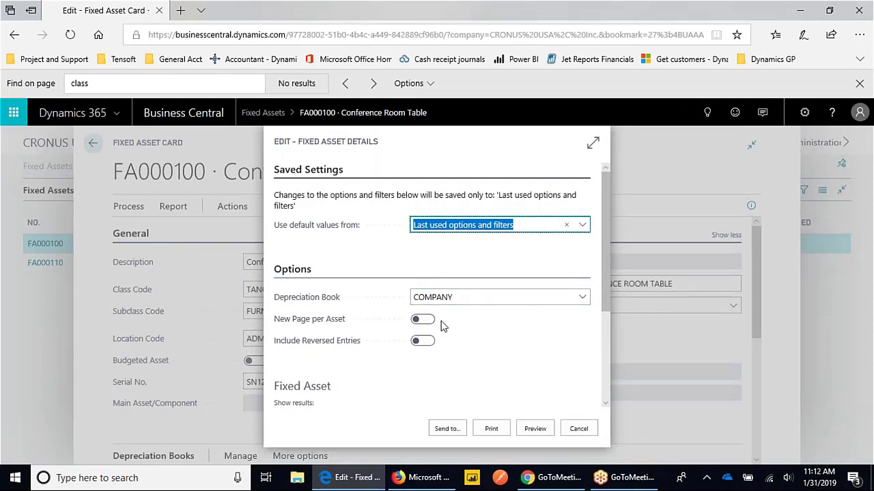
scroll(476, 356, "down", 1)
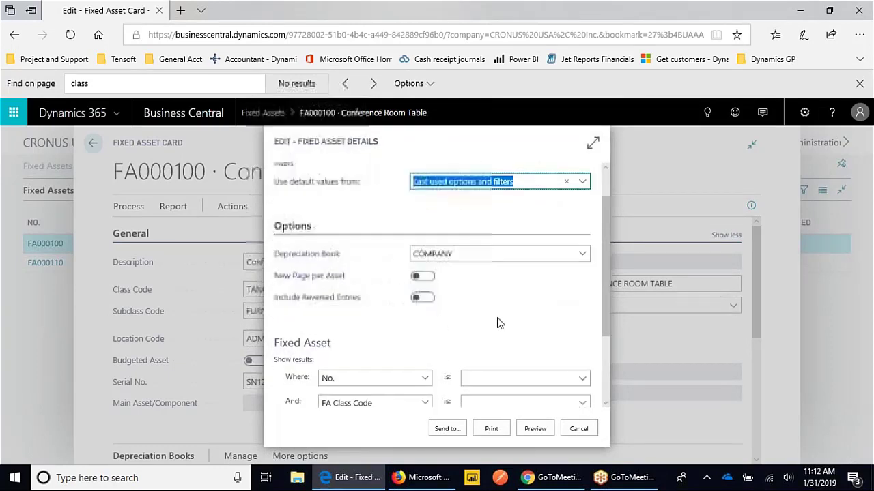
scroll(497, 321, "down", 1)
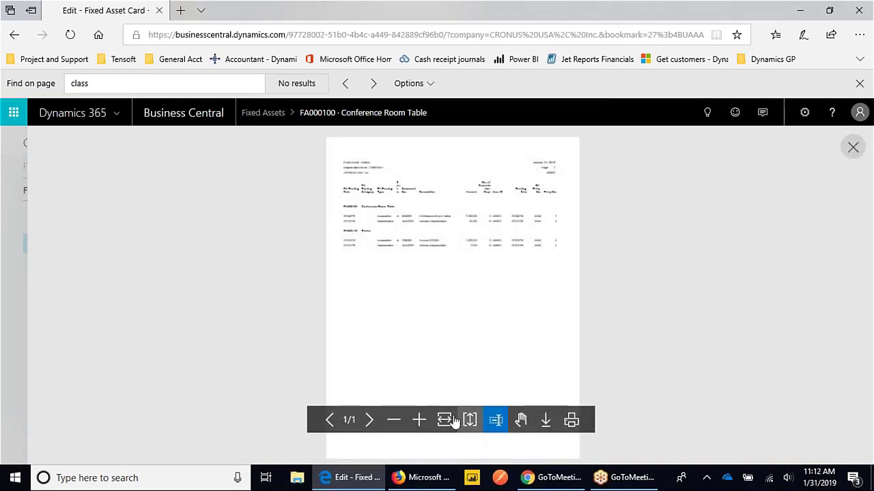
Step: Enlarge the report preview, examine the acquisition and depreciation entries of both assets, and close the preview
left_click(421, 424)
left_click(421, 424)
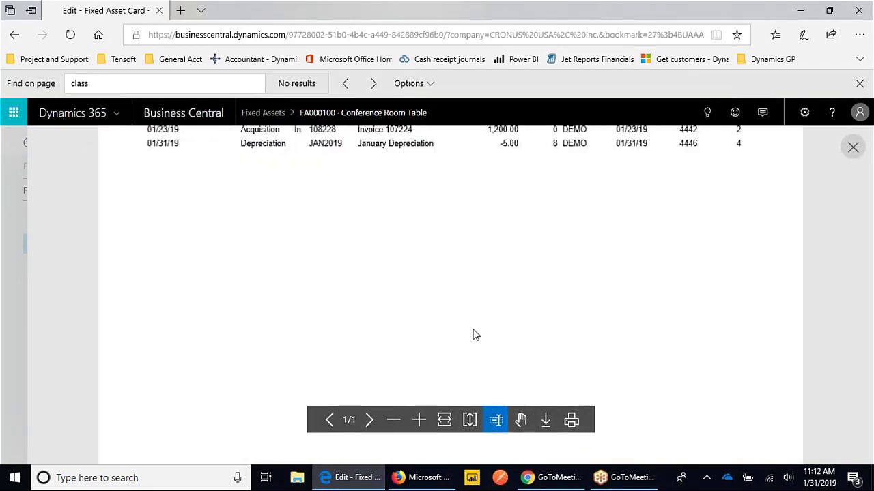
scroll(474, 333, "up", 3)
scroll(475, 334, "up", 2)
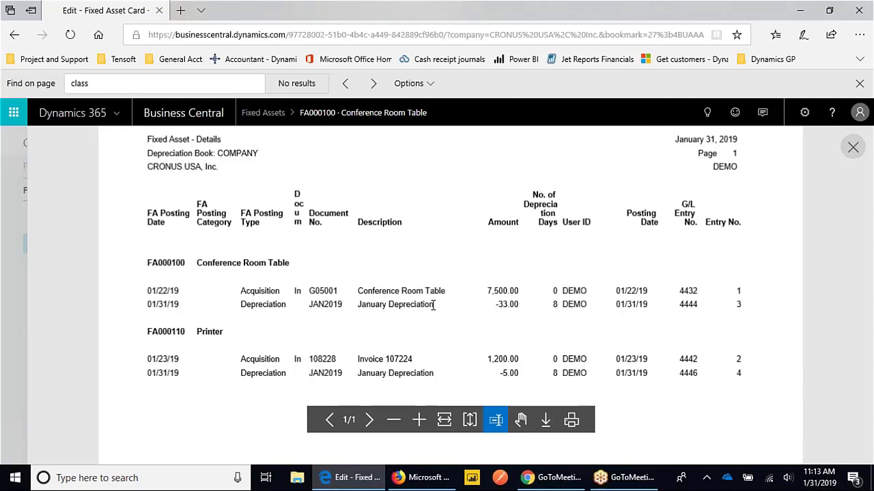
left_click(854, 148)
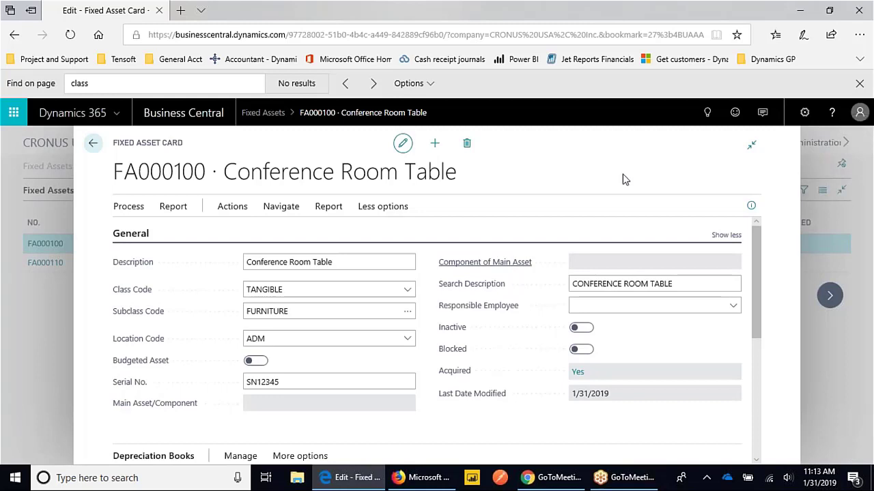
Step: Preview the Fixed Asset Projected Value report for the COMPANY depreciation book, covering 1/1/2019 to 3/31/2019
left_click(325, 207)
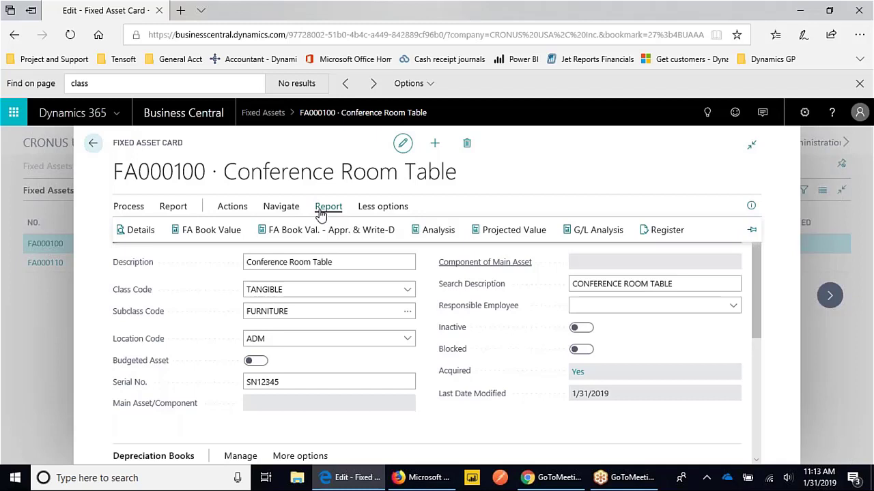
left_click(503, 233)
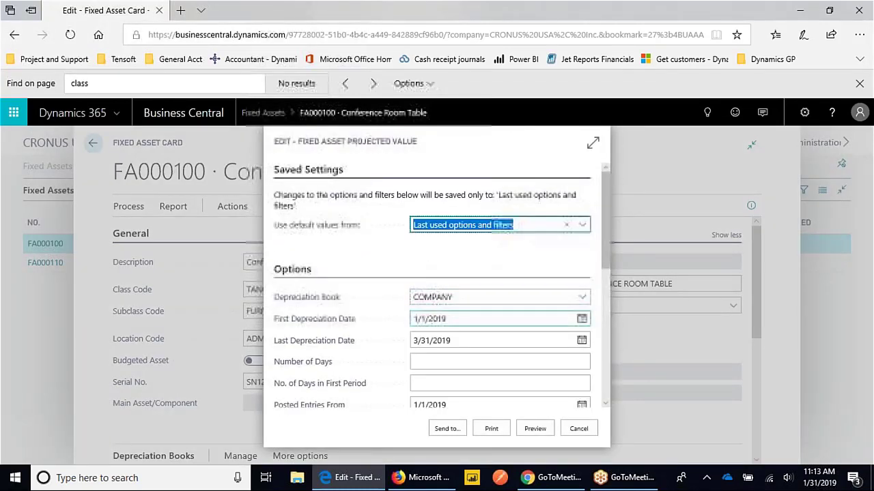
scroll(451, 314, "down", 1)
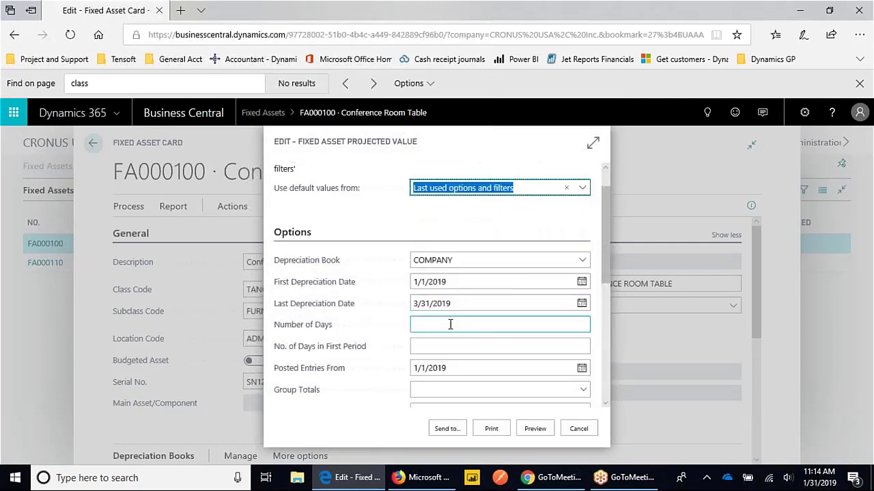
scroll(451, 355, "down", 1)
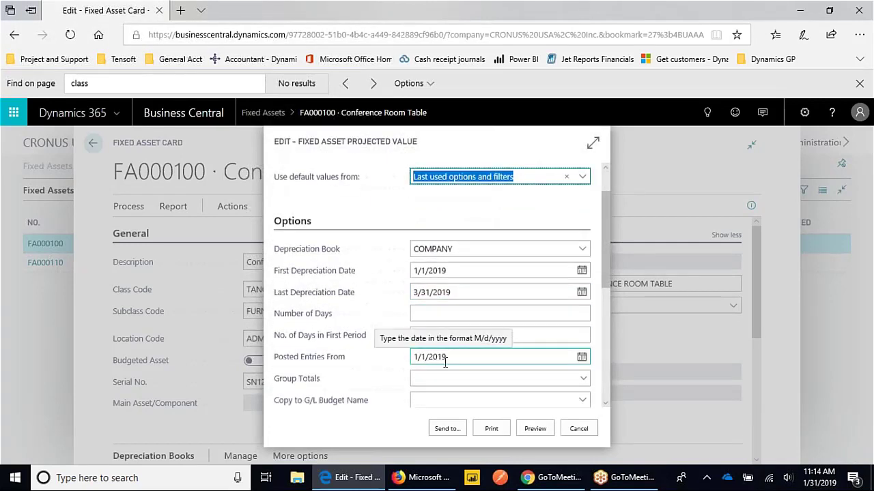
left_click(535, 429)
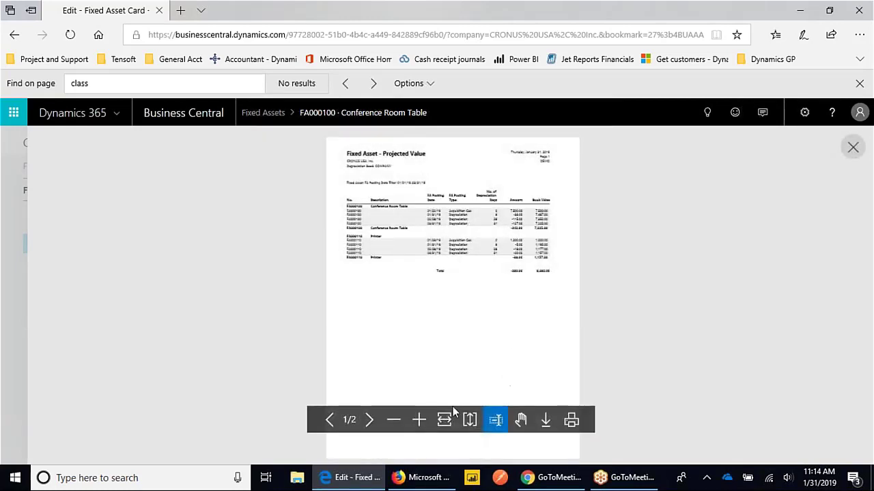
Step: Enlarge the preview to examine both assets' projected depreciation entries, and close it to return to the fixed assets list
left_click(420, 420)
left_click(419, 421)
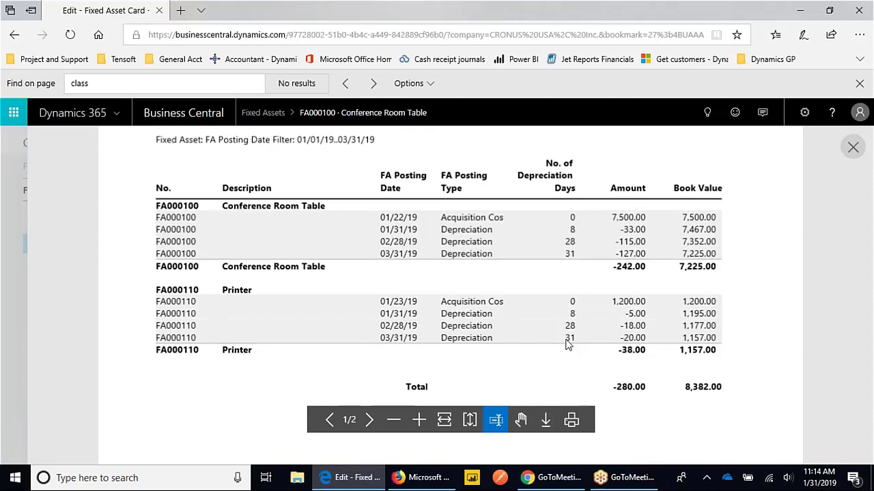
left_click(852, 148)
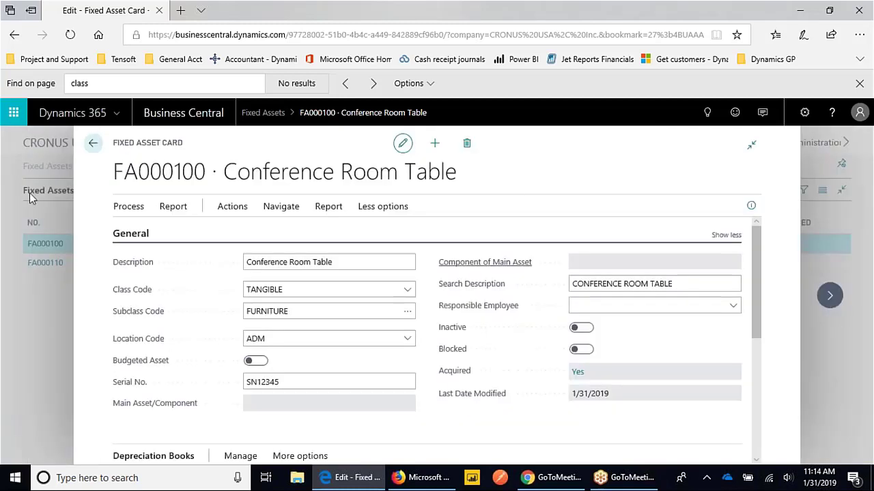
left_click(95, 147)
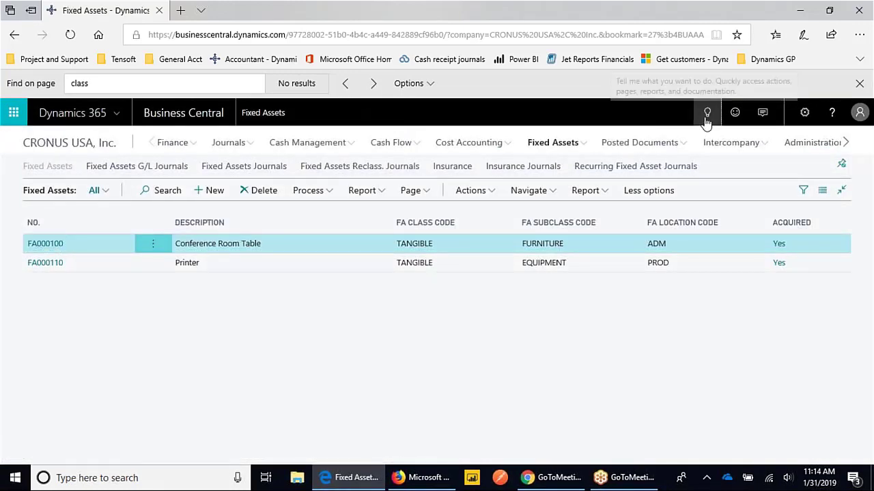
Step: Find and open the Calculate Depreciation batch job and set its posting date to 2/28/2019 for the COMPANY book
left_click(707, 113)
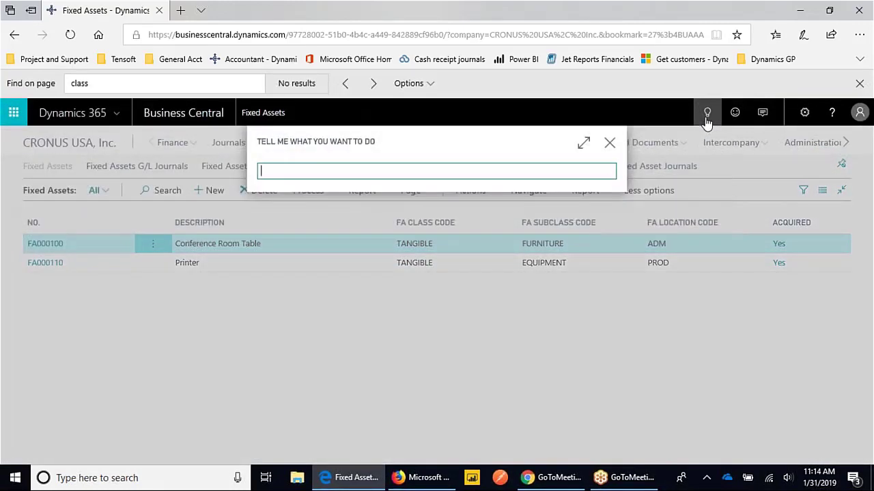
type("calc")
left_click(411, 265)
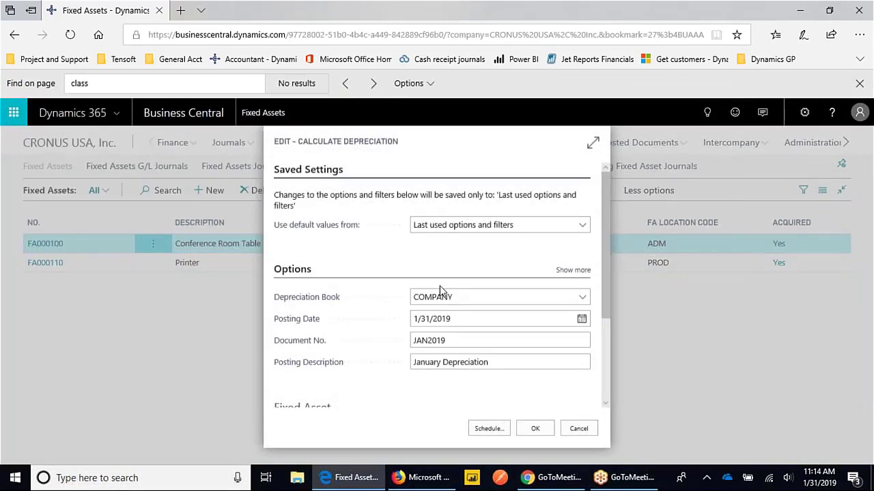
left_click(460, 319)
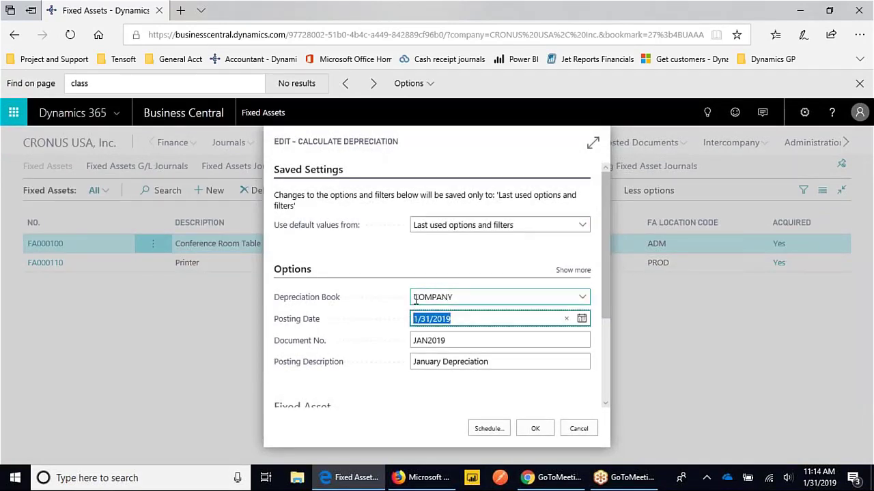
type("02/28")
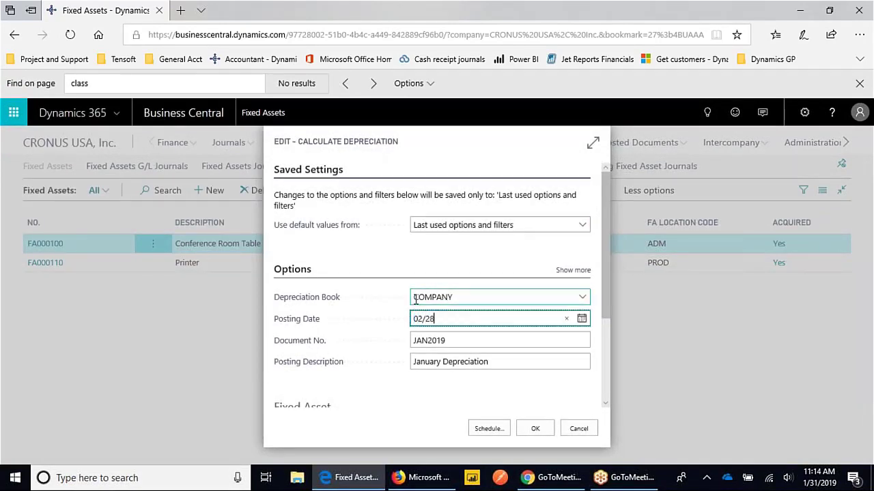
type("/2019")
key("Tab")
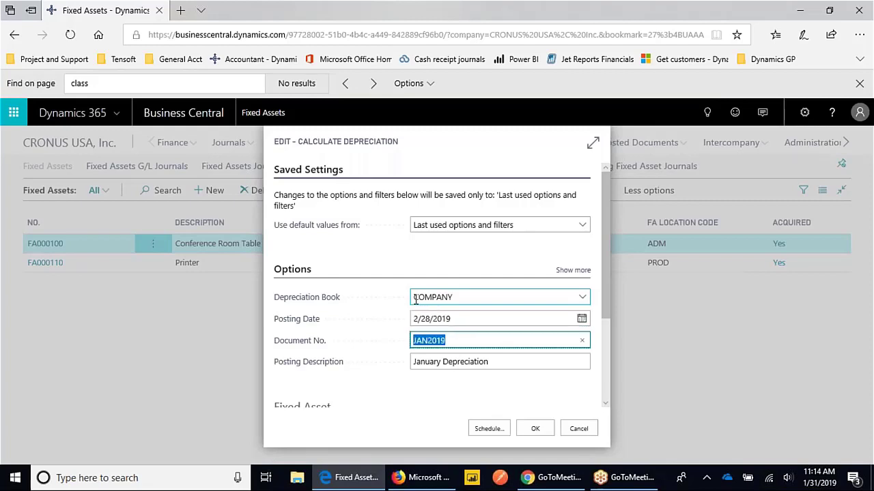
Step: Set the depreciation run's document number to FEB2019 and its posting description to "February Decpreciation"
type("FEB2019")
key("Tab")
type("February Decpre")
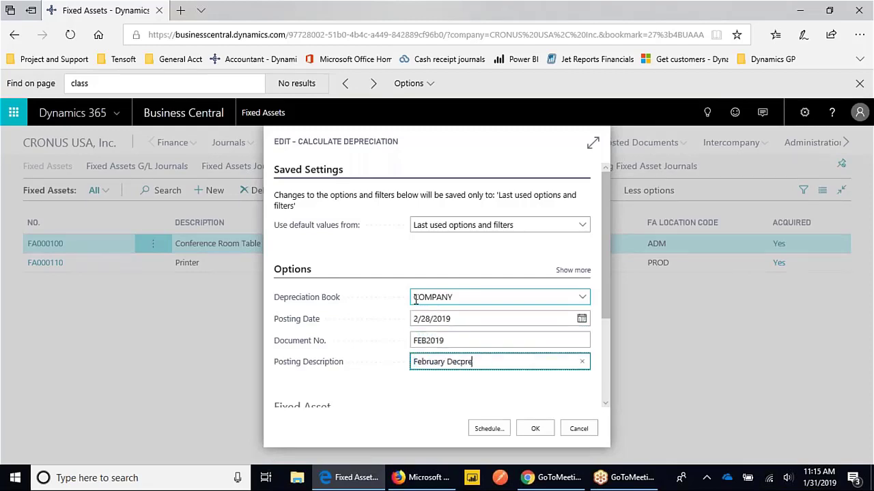
key("BackSpace")
key("BackSpace")
type("reciation")
Step: Check the fixed asset filters, run the depreciation calculation with them left blank, and open the Fixed Asset G/L Journal
scroll(440, 367, "down", 1)
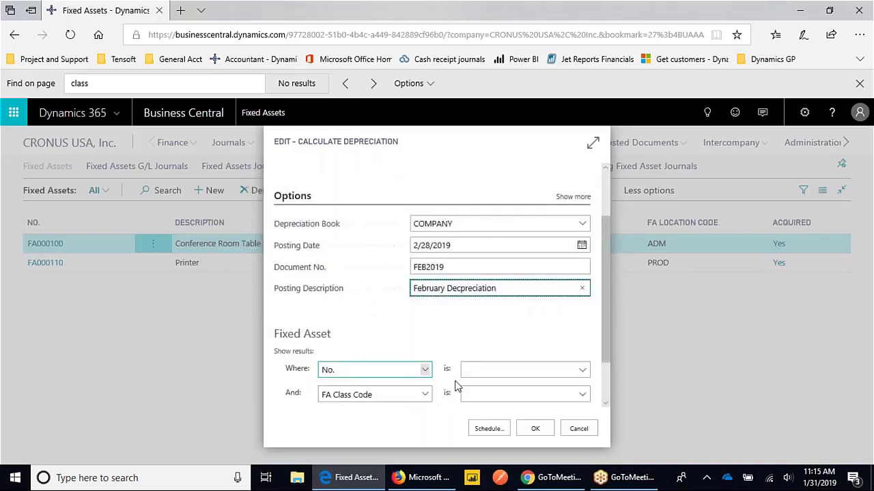
left_click(505, 370)
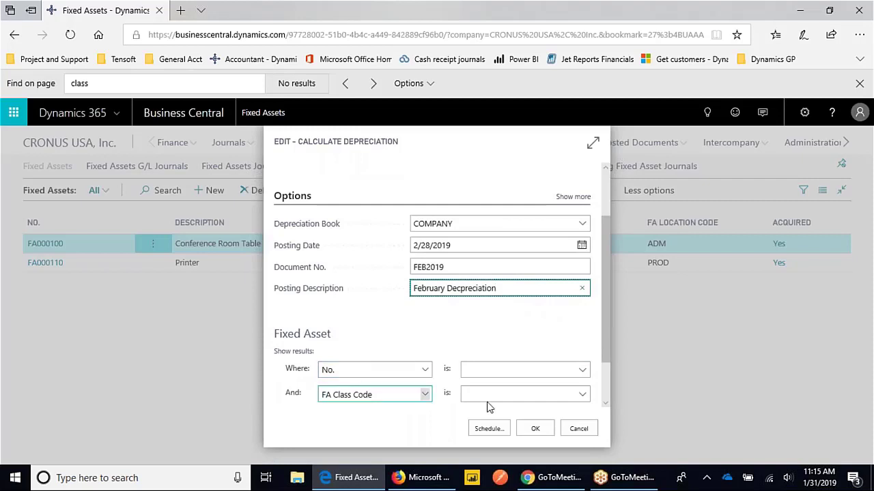
scroll(505, 389, "down", 1)
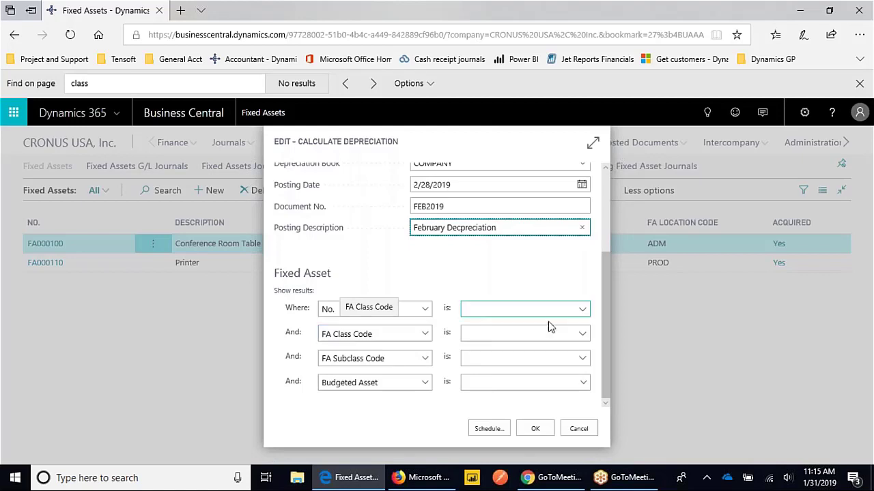
left_click(584, 334)
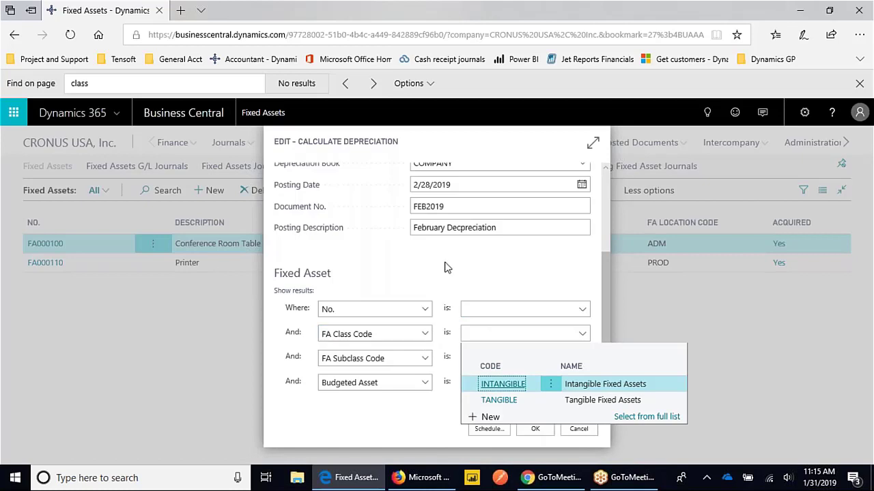
left_click(483, 280)
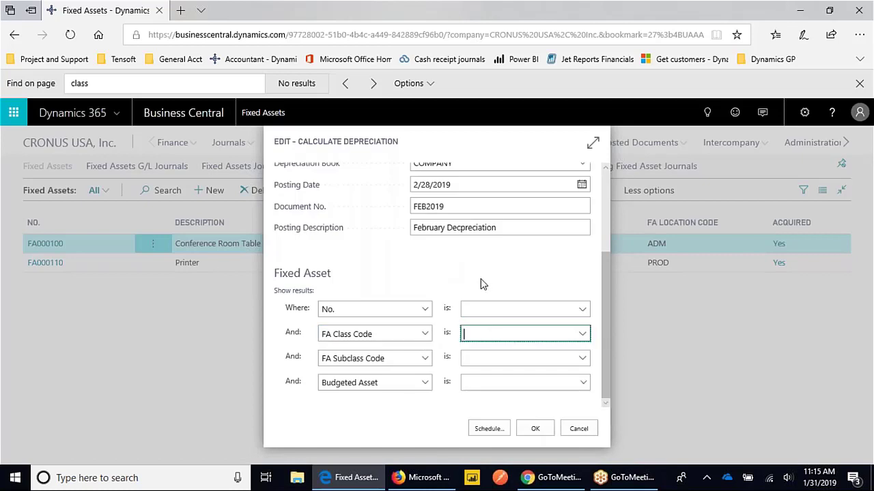
left_click(535, 435)
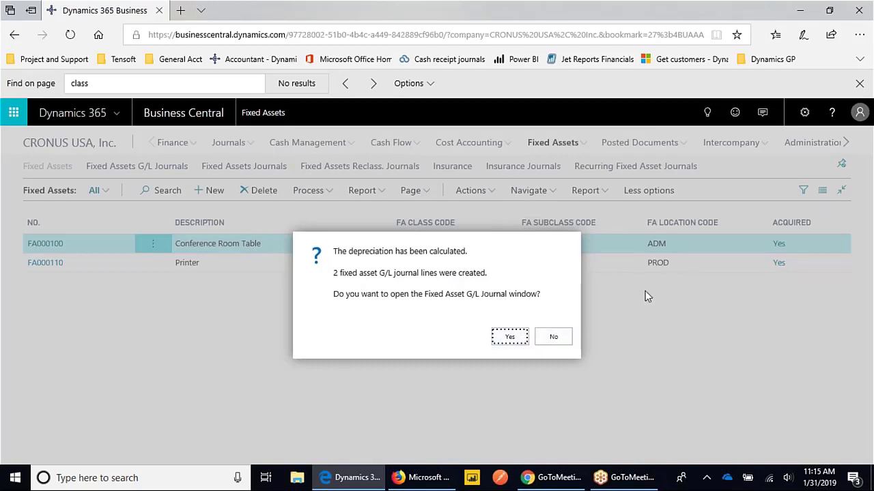
key("Return")
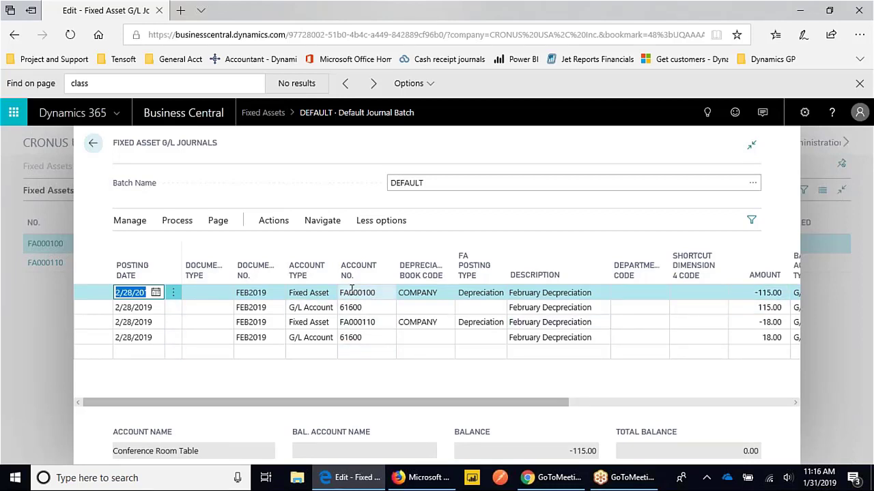
Step: Post the February depreciation lines in the DEFAULT journal batch and return to the fixed assets list
left_click(223, 223)
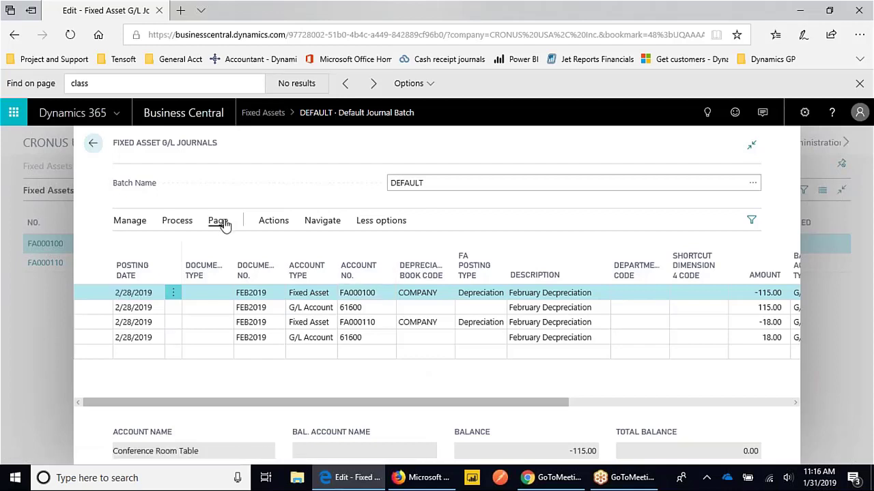
left_click(266, 226)
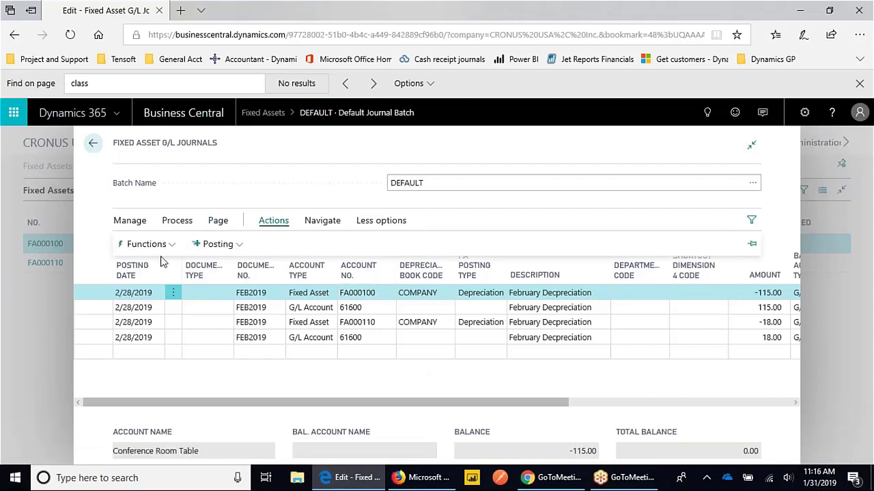
left_click(172, 223)
left_click(137, 246)
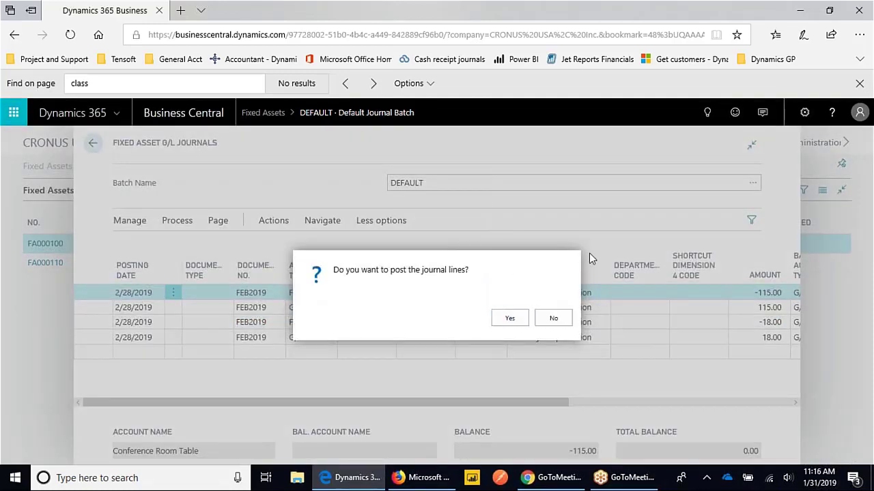
key("Return")
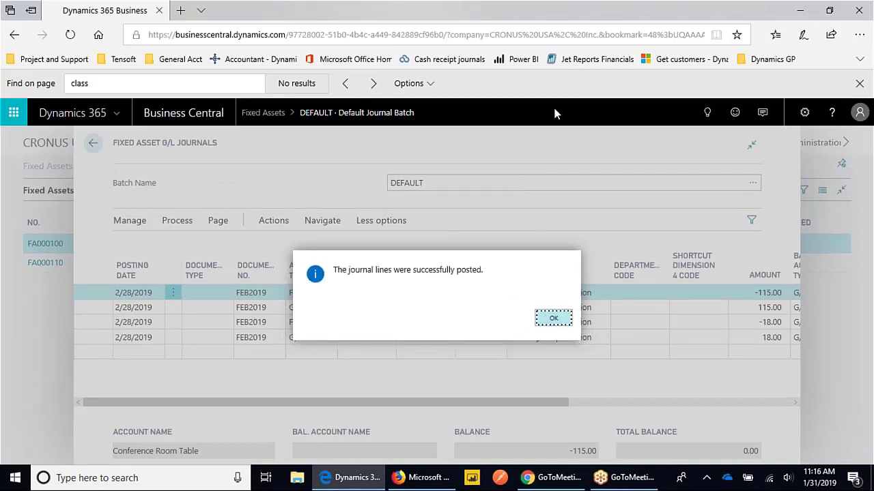
key("Return")
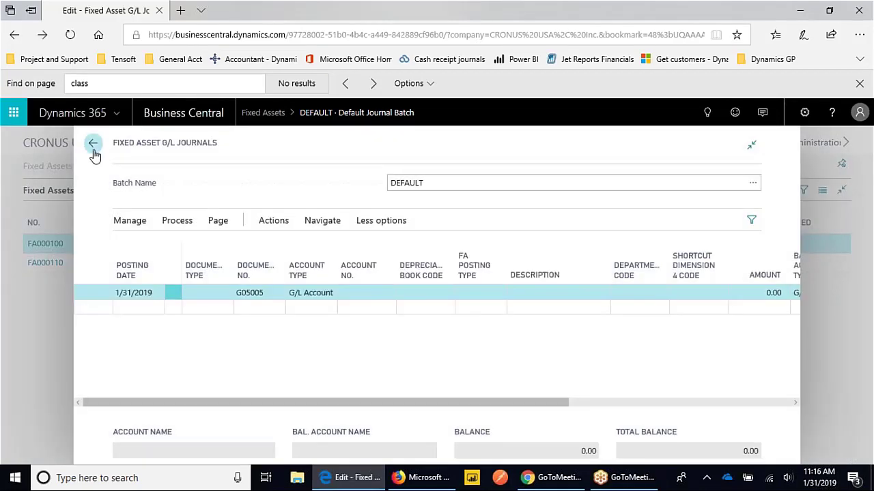
left_click(93, 144)
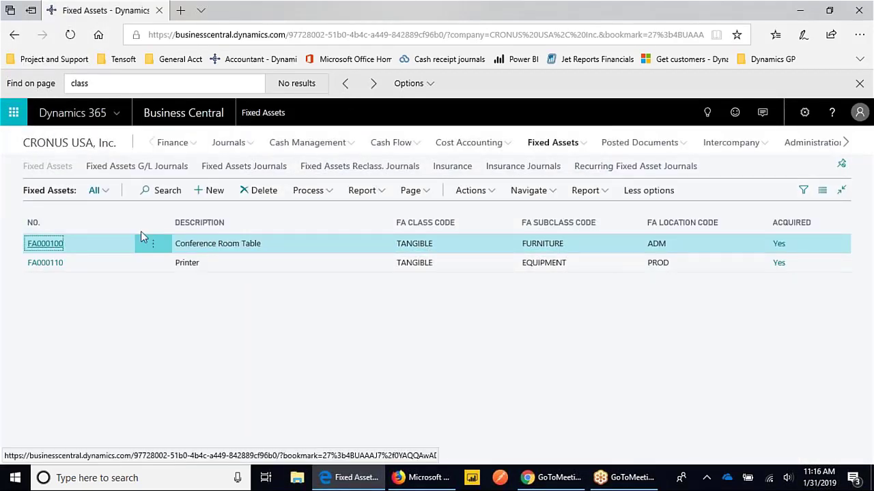
Step: Open the Conference Room Table asset card and show the depreciation method choices for its COMPANY depreciation book
key("Return")
scroll(382, 332, "down", 2)
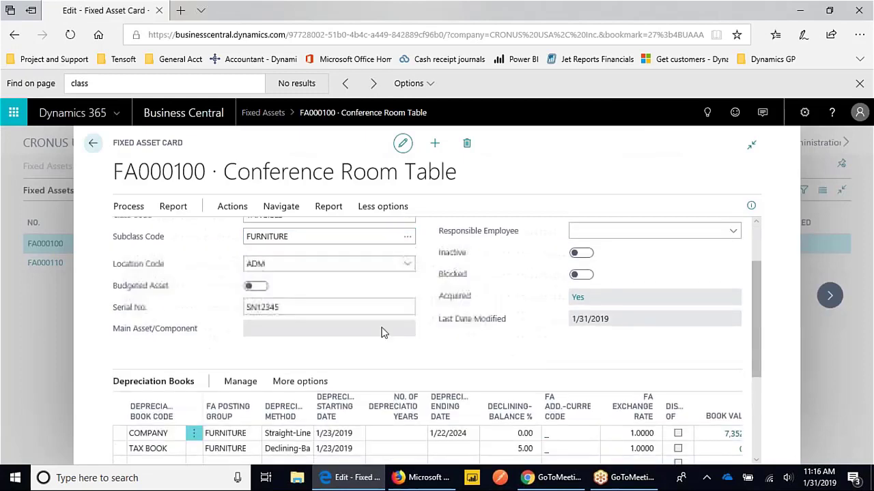
scroll(382, 332, "down", 2)
left_click(287, 359)
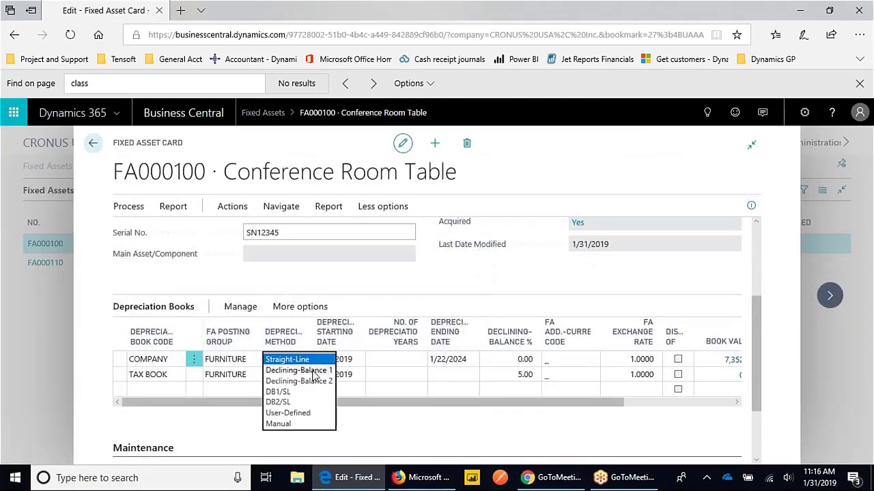